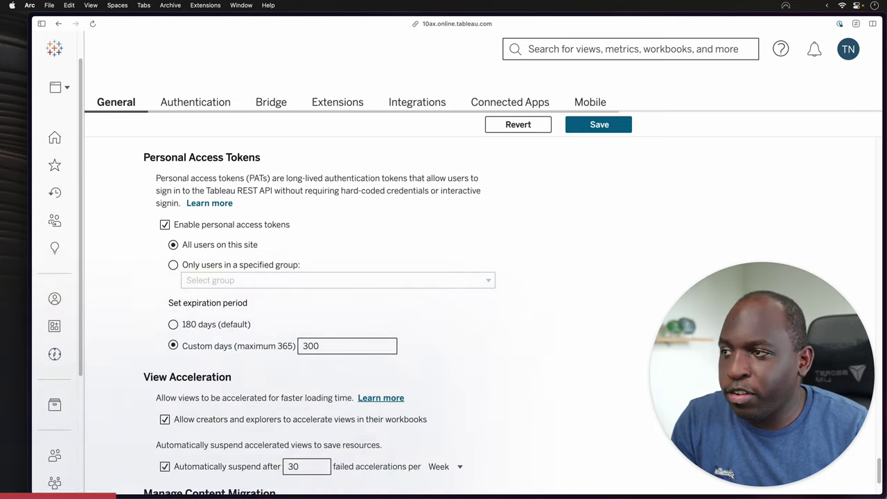
Go to My Account Settings and enter 'test' as a new personal access token name.
left_click_drag(286, 178, 407, 178)
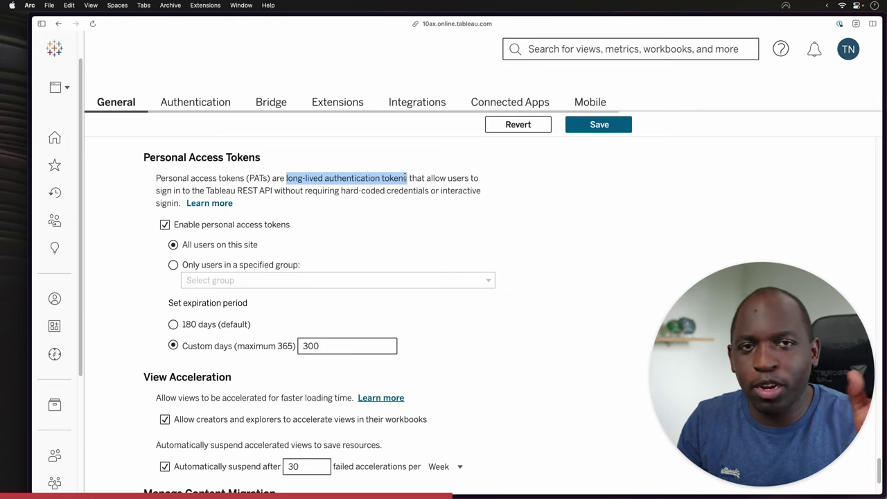
left_click(365, 262)
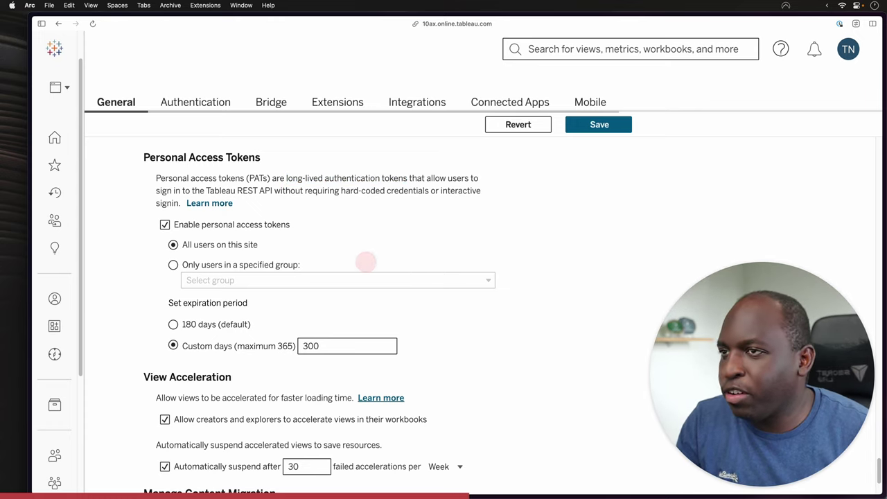
left_click(848, 48)
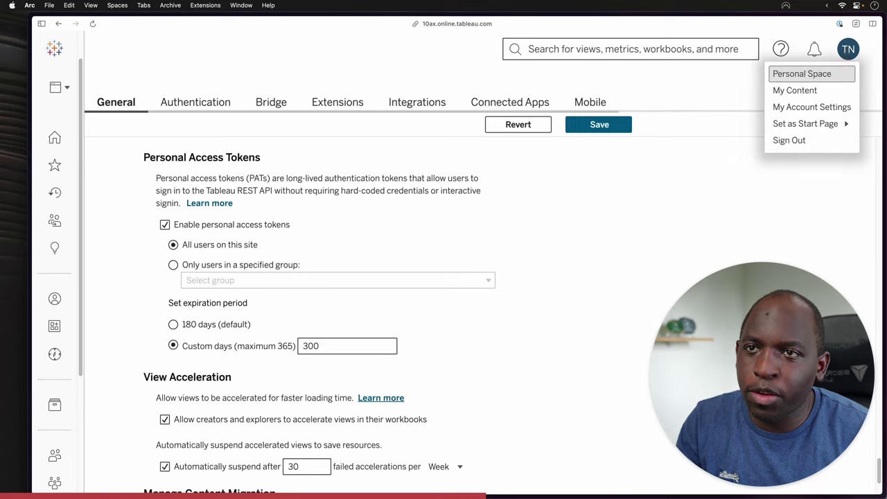
left_click(812, 107)
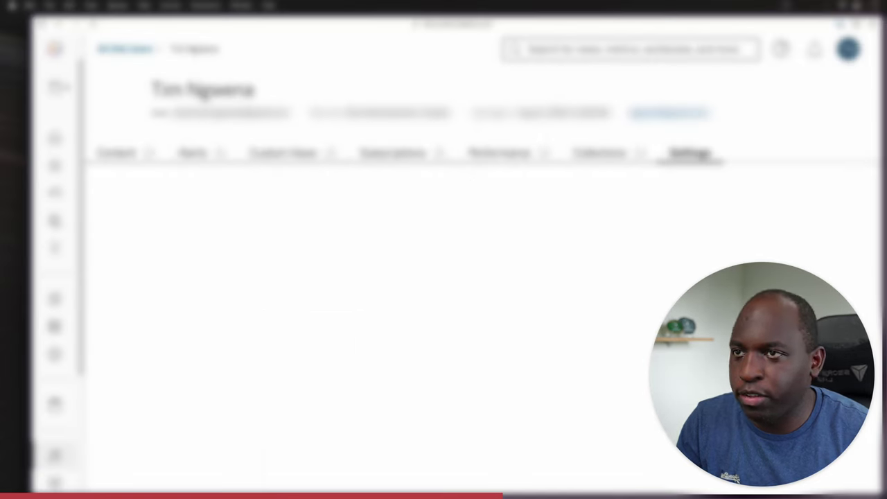
scroll(444, 312, "down", 3)
scroll(159, 342, "down", 10)
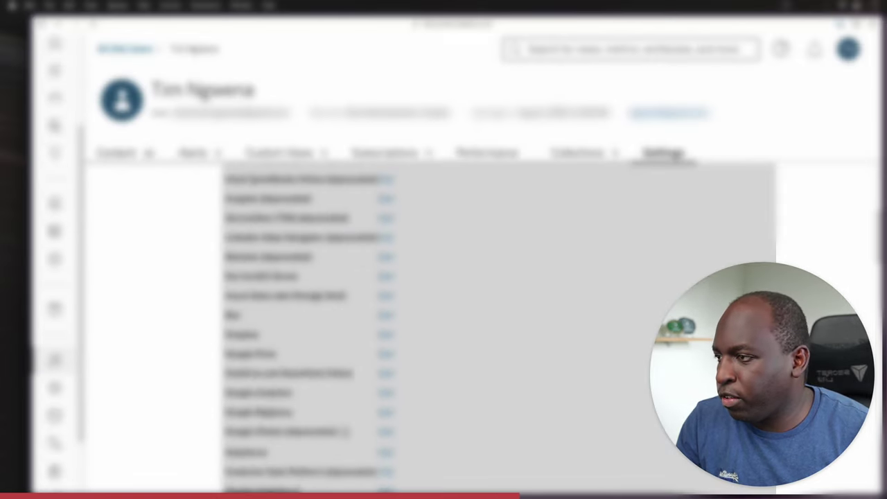
scroll(158, 342, "down", 3)
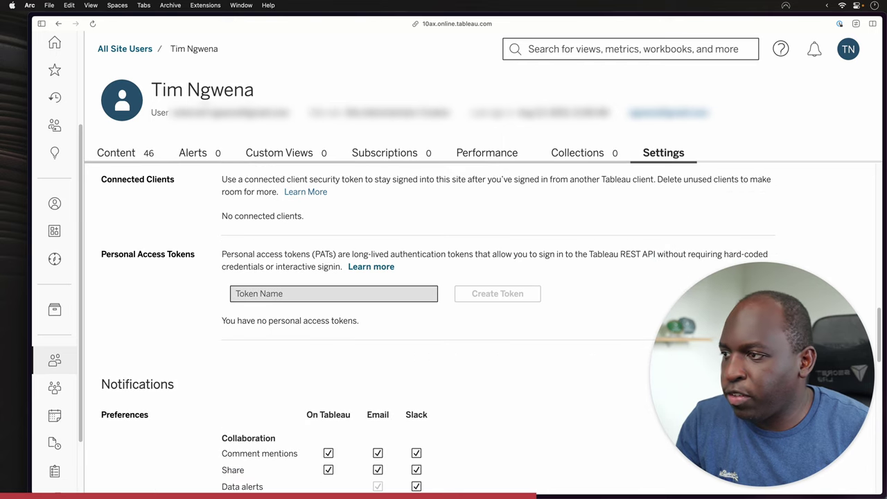
left_click(275, 294)
scroll(275, 294, "down", 1)
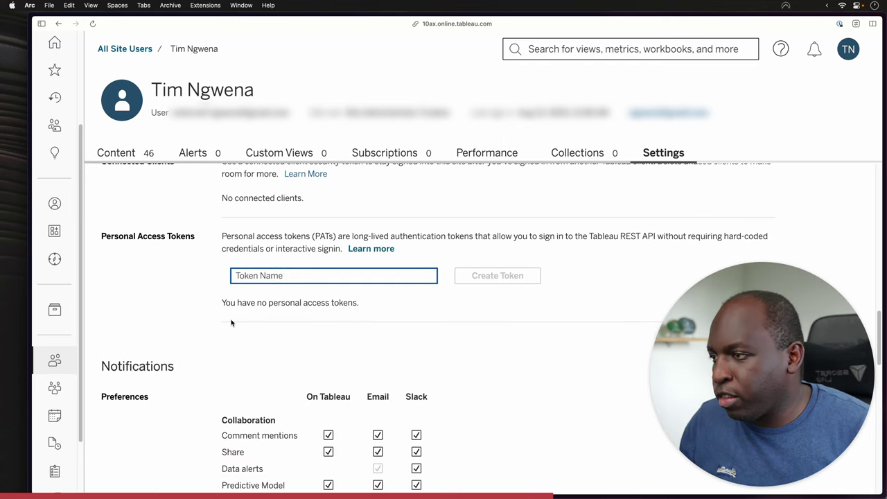
type("test")
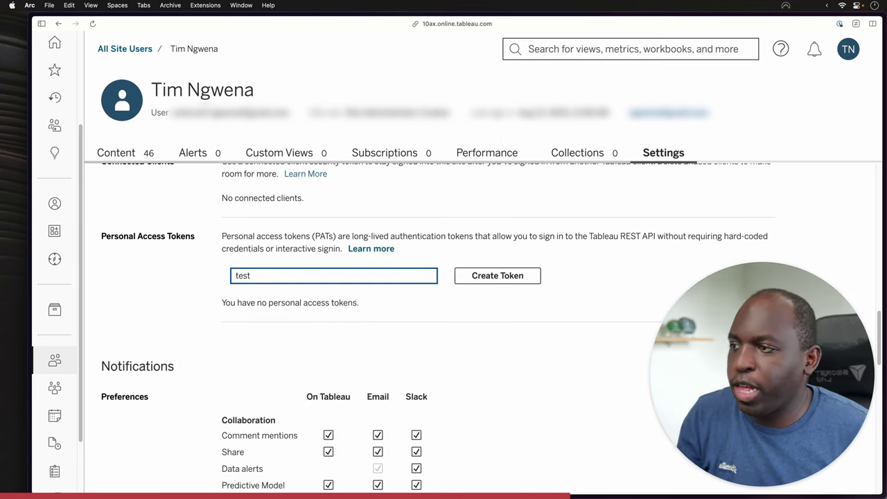
Create the 'test' token, select its one-time secret, then revoke the token.
left_click(497, 275)
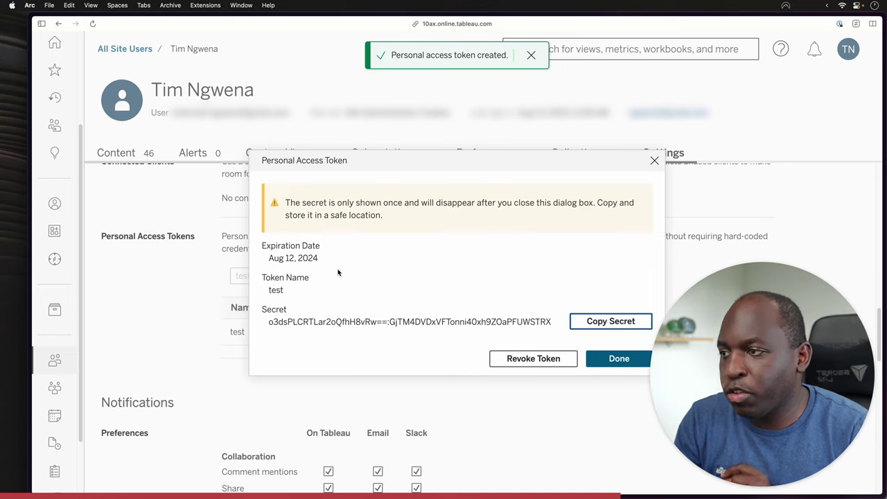
left_click_drag(266, 322, 552, 324)
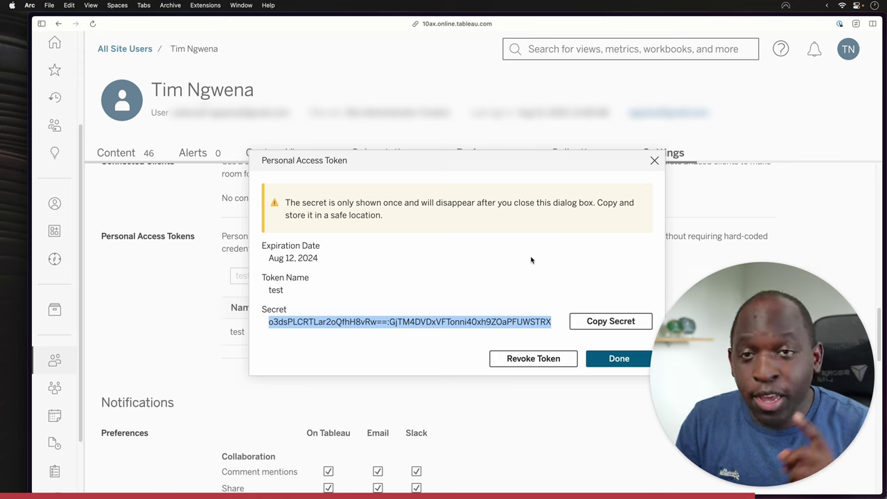
left_click(527, 358)
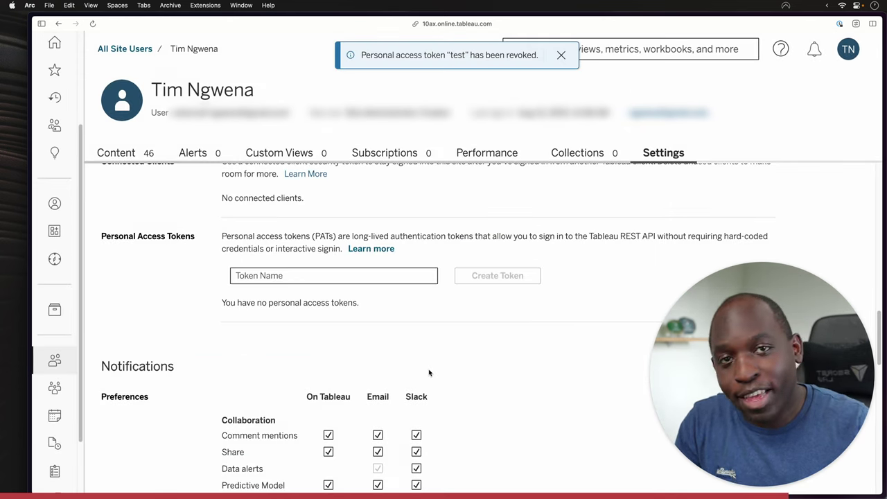
left_click(347, 277)
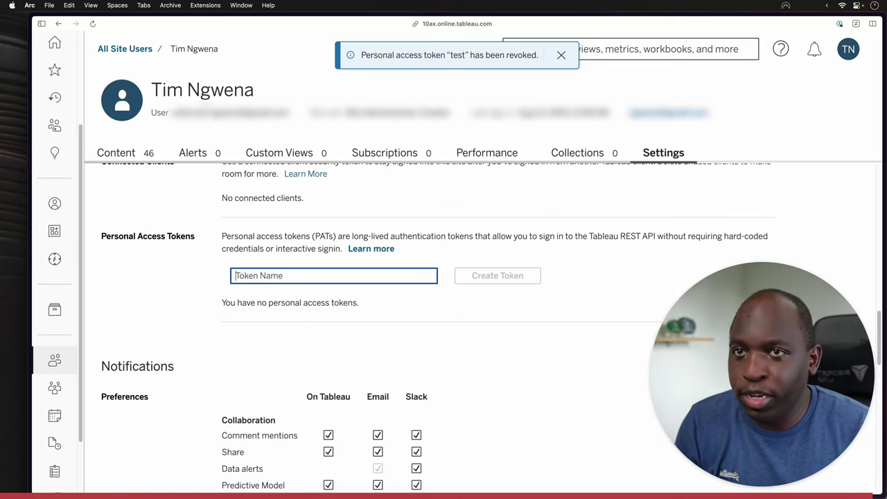
Open Site Settings and scroll down to the Personal Access Tokens section showing the 365-day expiration.
scroll(55, 416, "down", 3)
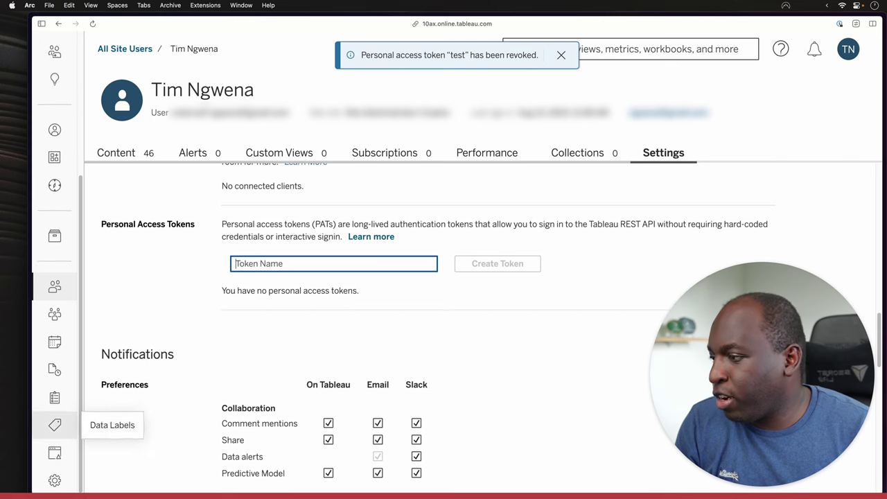
left_click(54, 479)
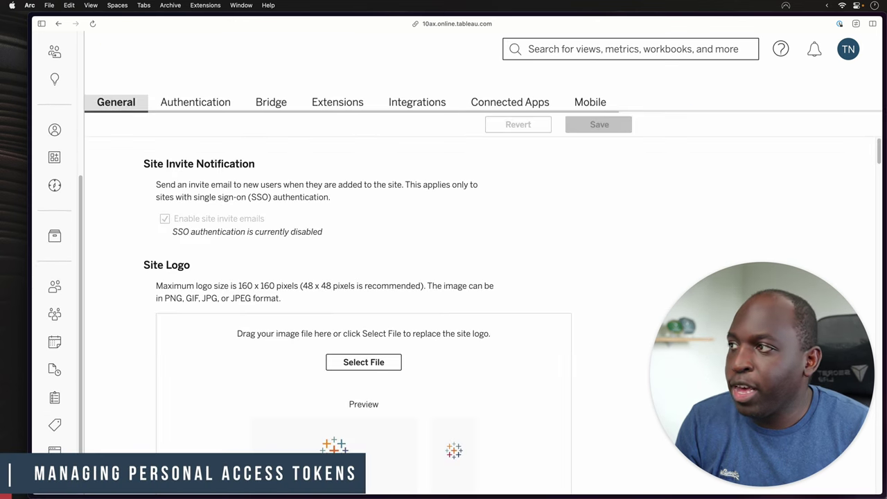
scroll(357, 312, "down", 15)
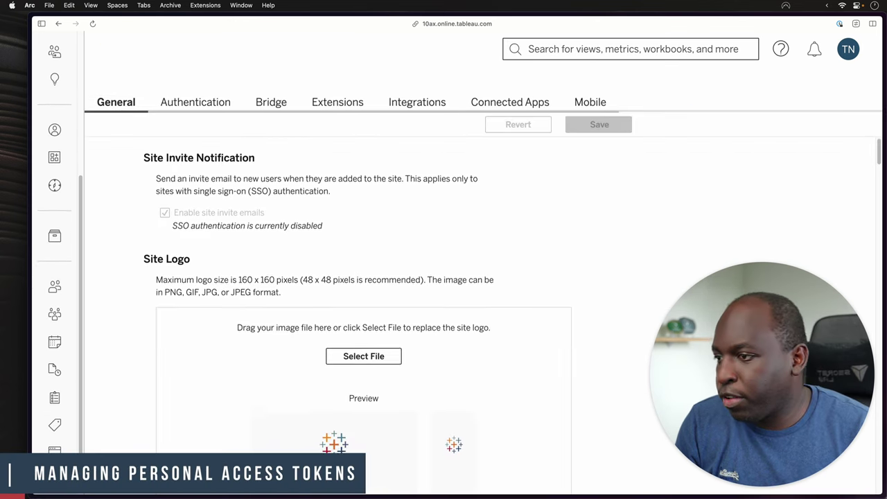
scroll(357, 312, "down", 12)
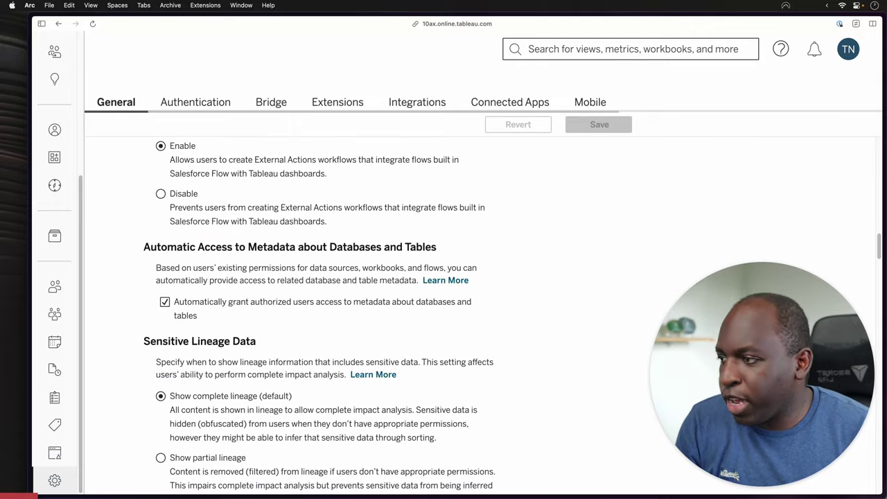
scroll(310, 315, "down", 12)
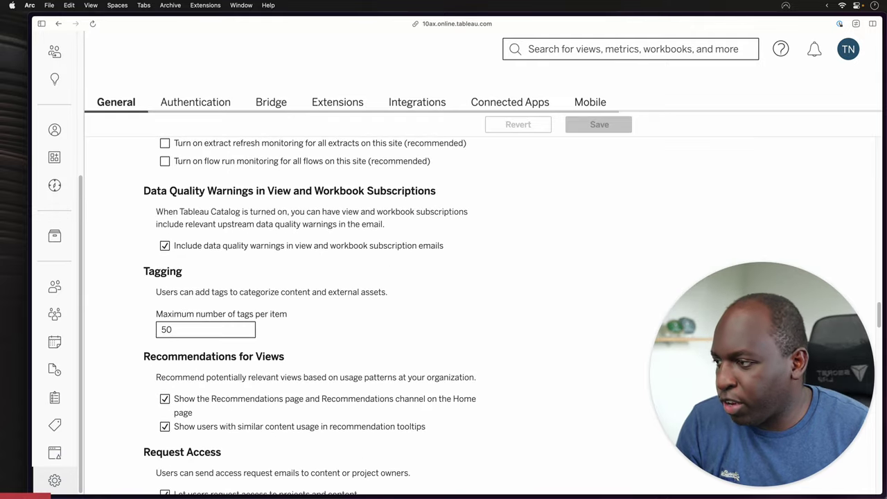
scroll(309, 315, "down", 12)
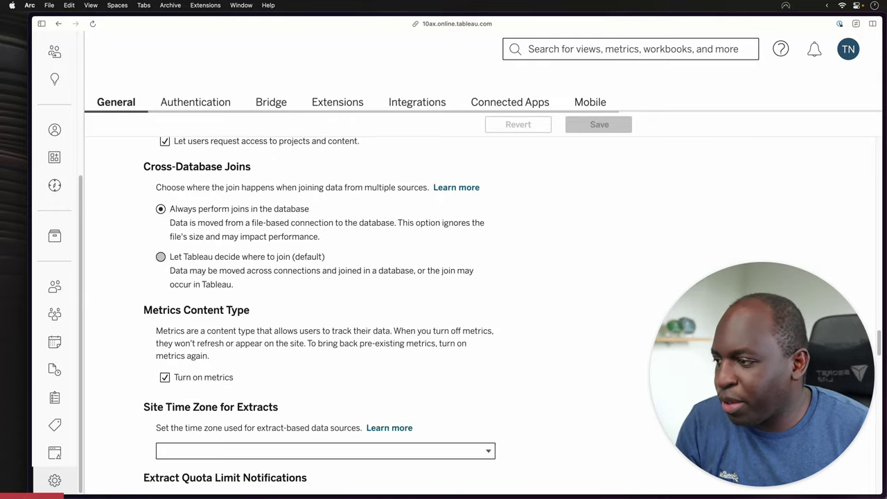
scroll(291, 293, "down", 12)
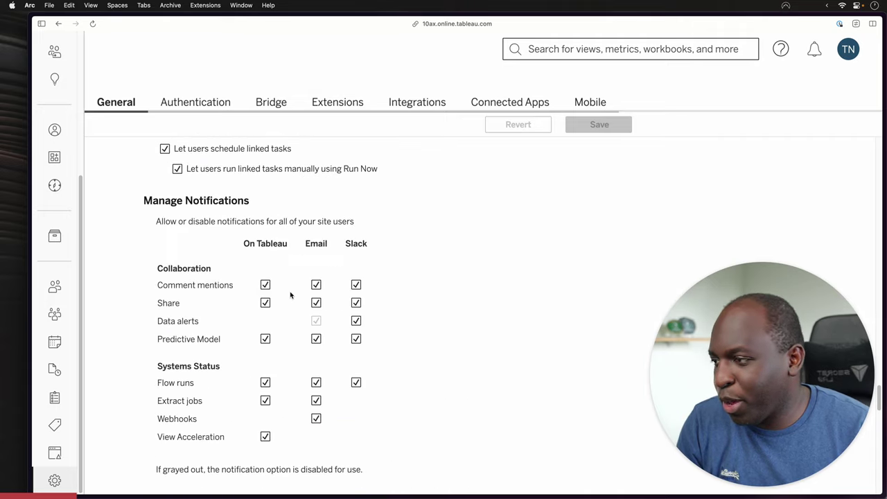
scroll(291, 294, "down", 10)
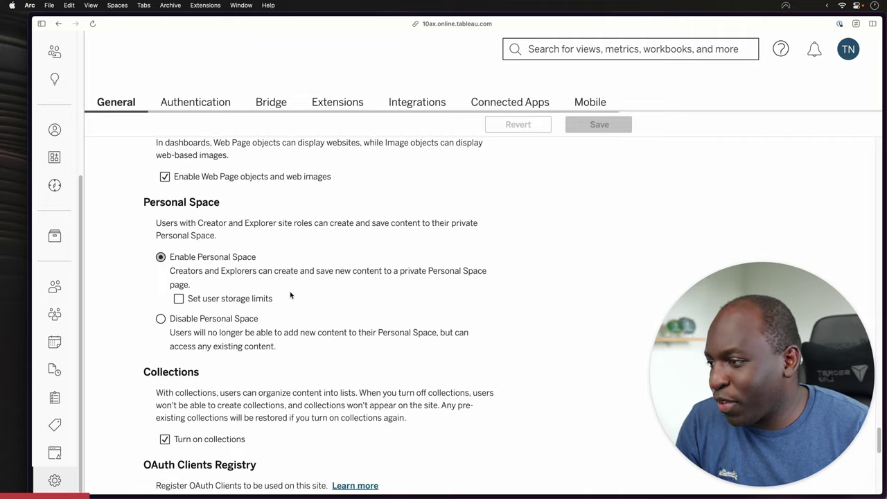
scroll(291, 295, "down", 2)
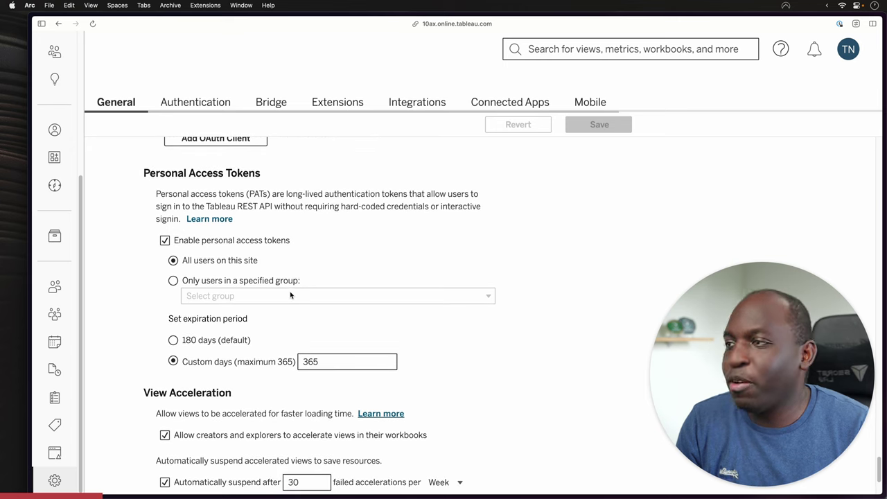
scroll(291, 295, "down", 1)
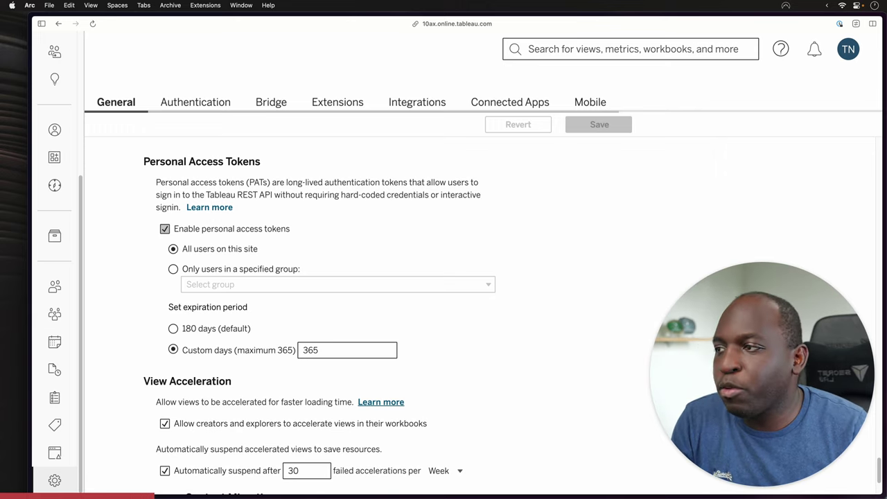
Toggle personal access tokens off and back on, then restrict them to the Test group.
left_click(165, 229)
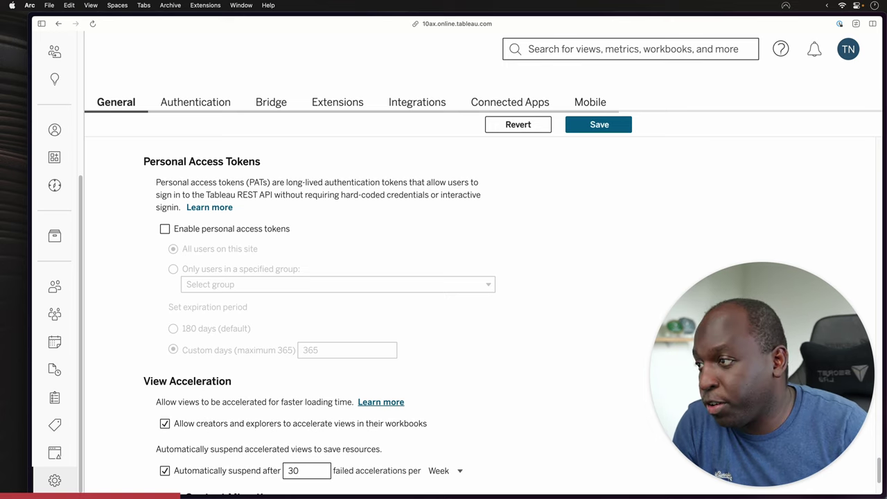
left_click(165, 229)
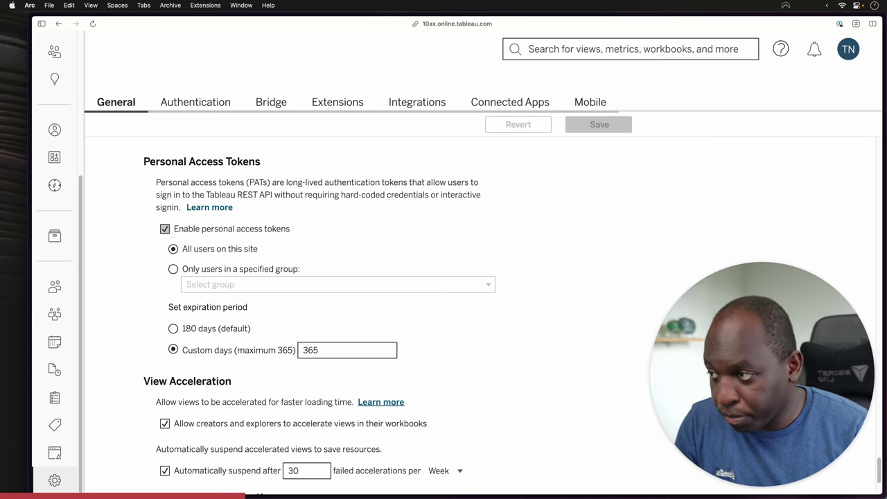
left_click(173, 268)
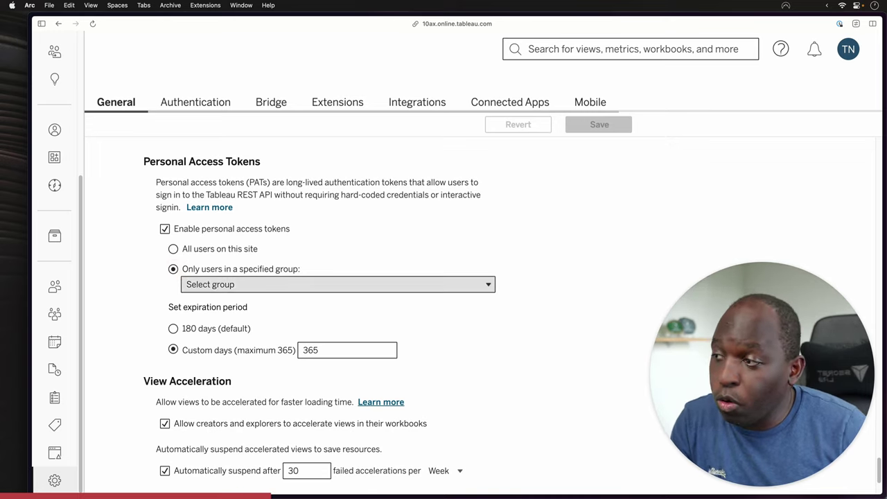
left_click(196, 285)
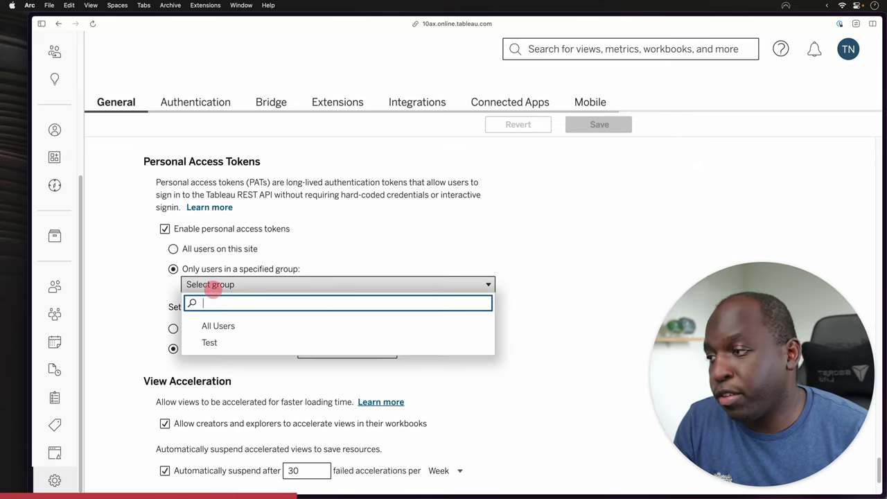
left_click(212, 342)
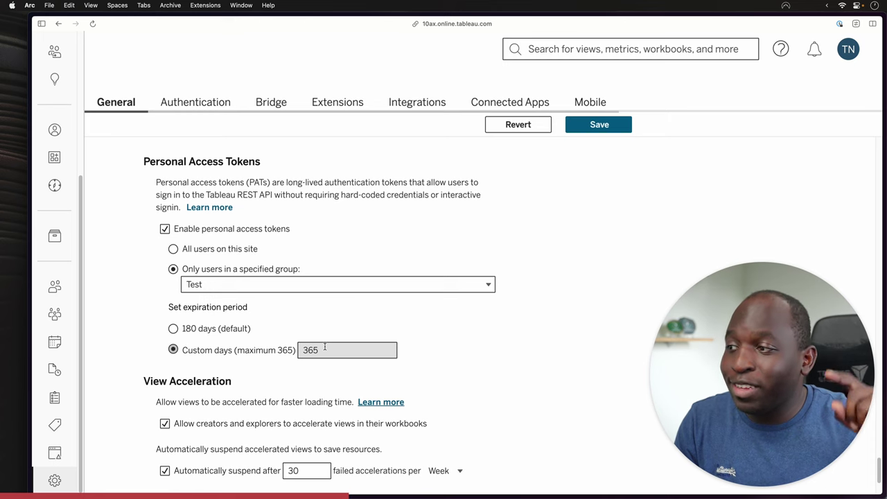
Change the Custom days token expiration from 365 to 120 and save the site settings.
scroll(443, 347, "down", 3)
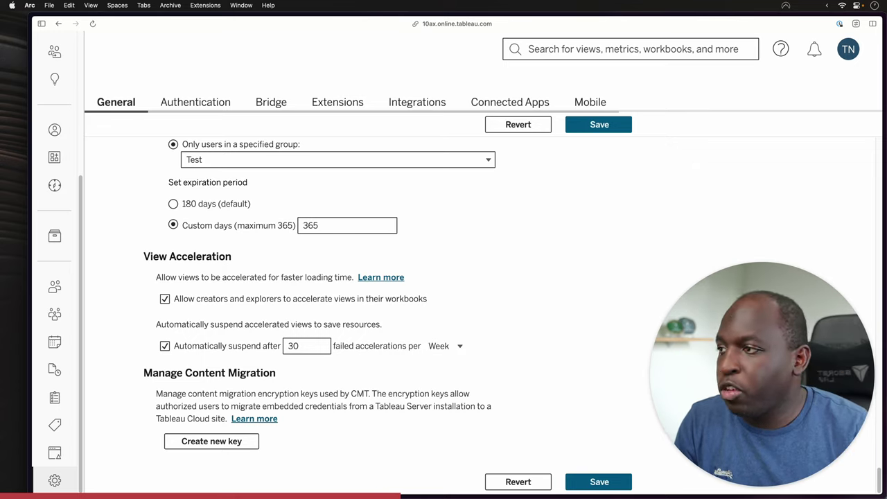
left_click(172, 204)
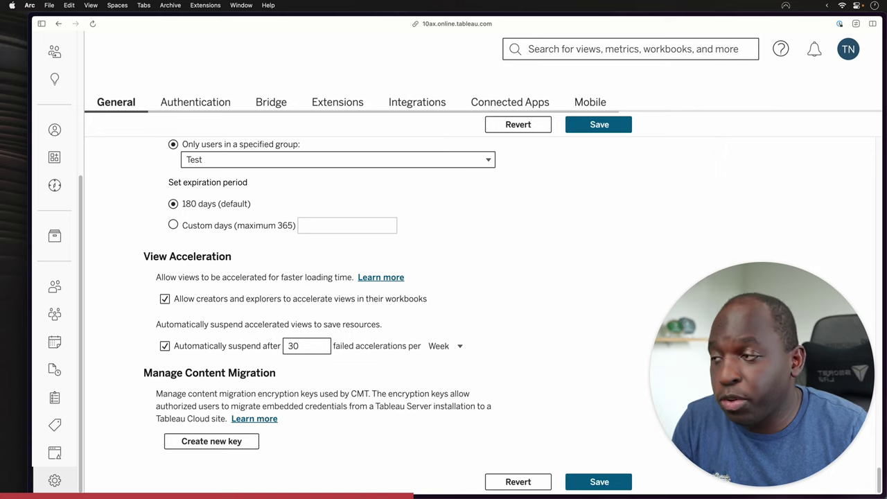
left_click(172, 225)
left_click(287, 225)
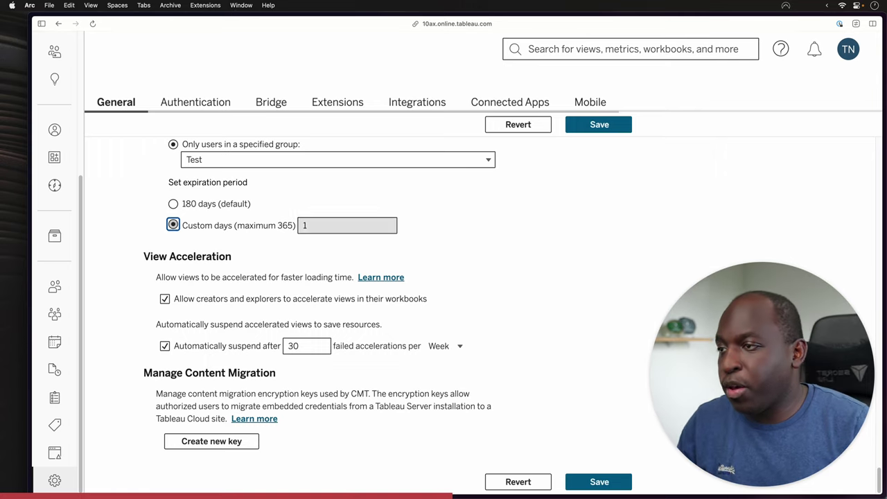
double_click(325, 223)
type("120")
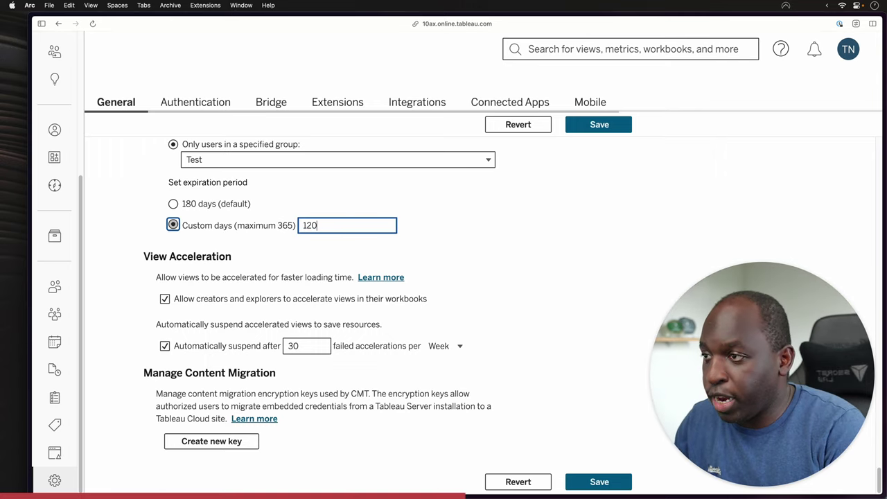
left_click(417, 226)
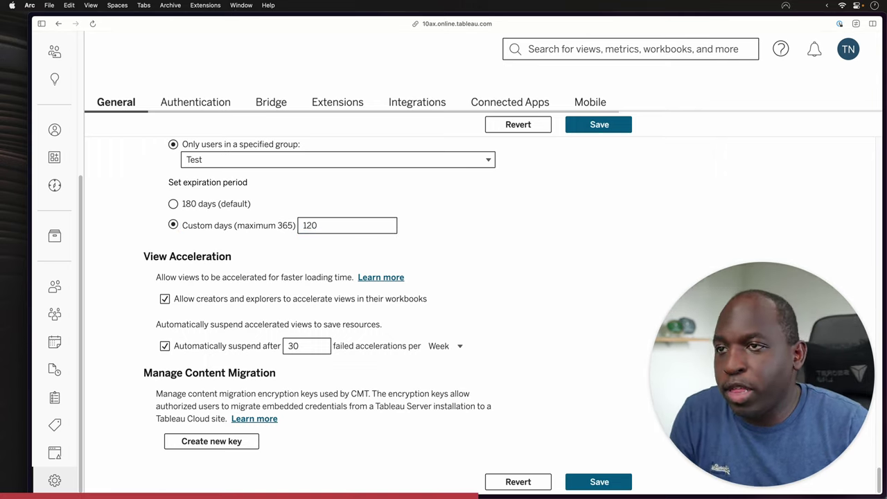
left_click(600, 125)
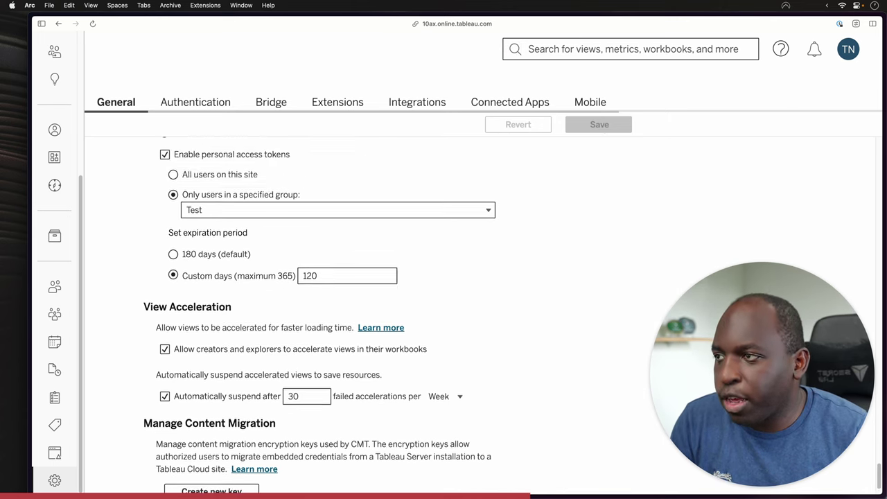
scroll(523, 228, "up", 4)
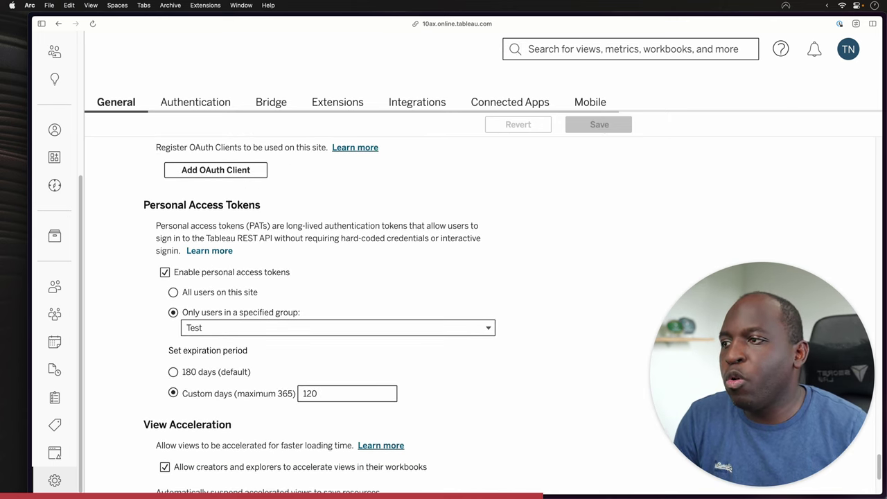